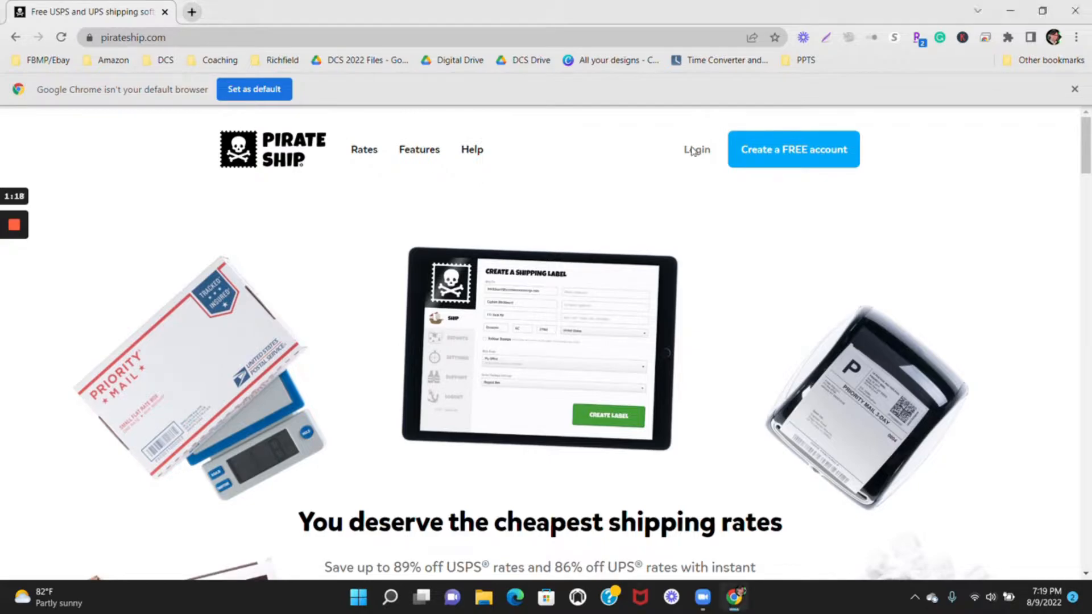
Log in to the Pirate Ship account and complete the robot check.
scroll(690, 151, down, 3)
scroll(695, 292, up, 3)
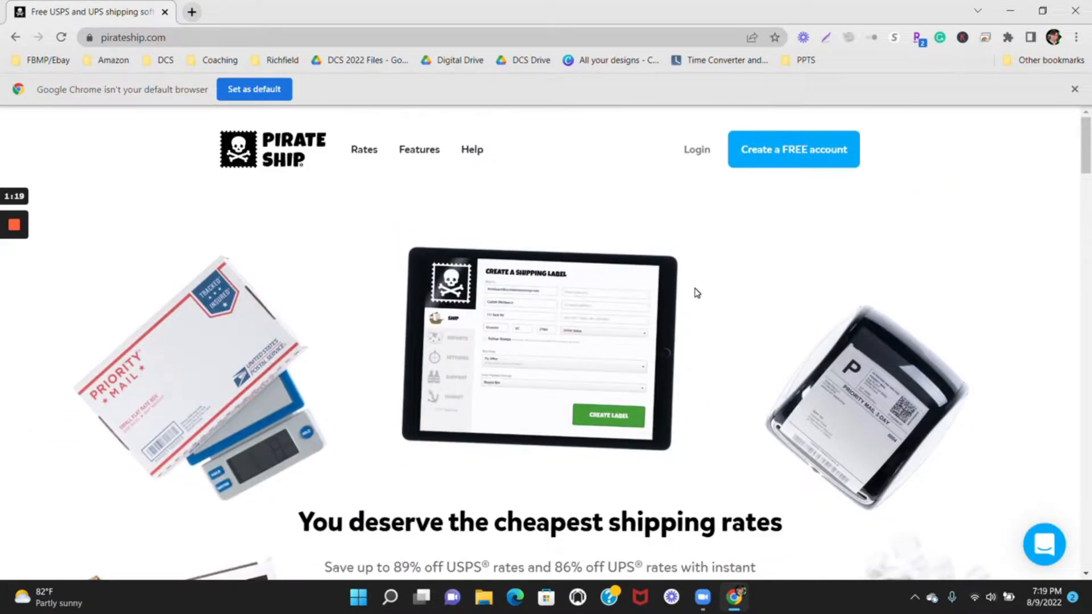
click(698, 152)
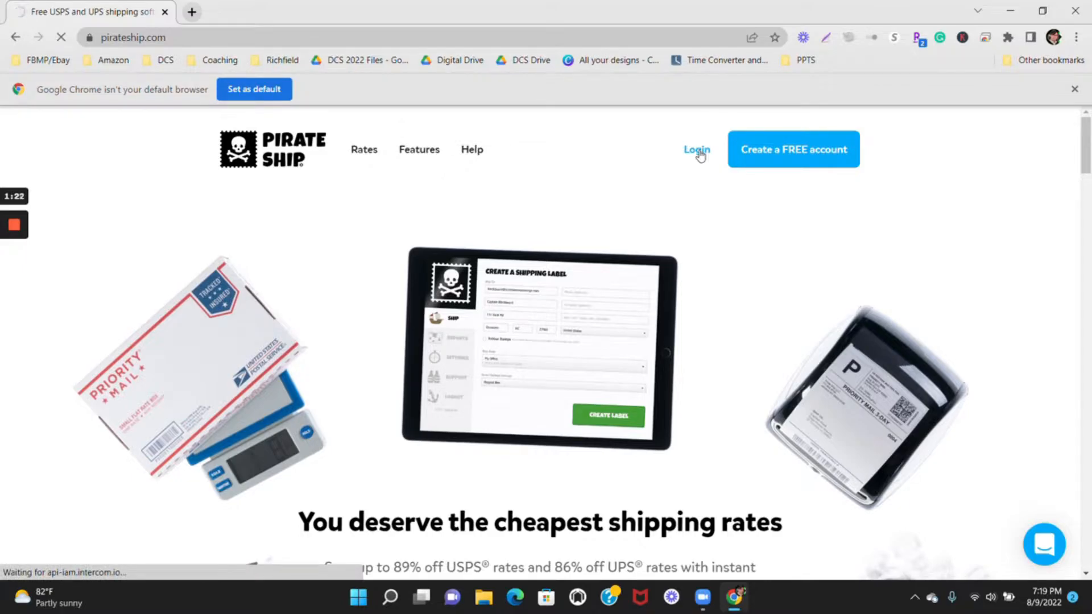
key(Return)
click(524, 358)
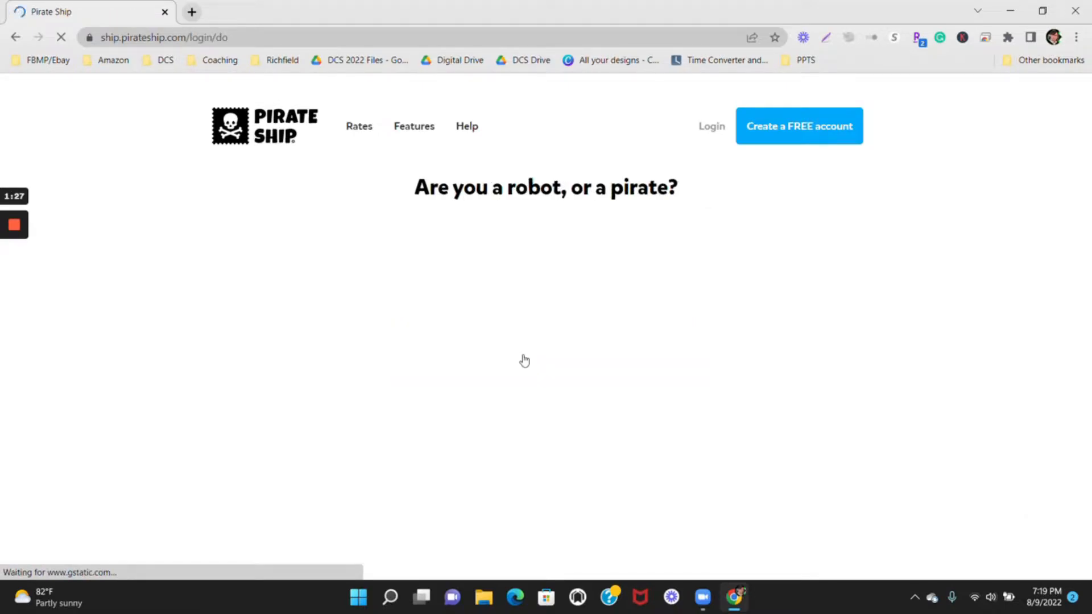
click(475, 262)
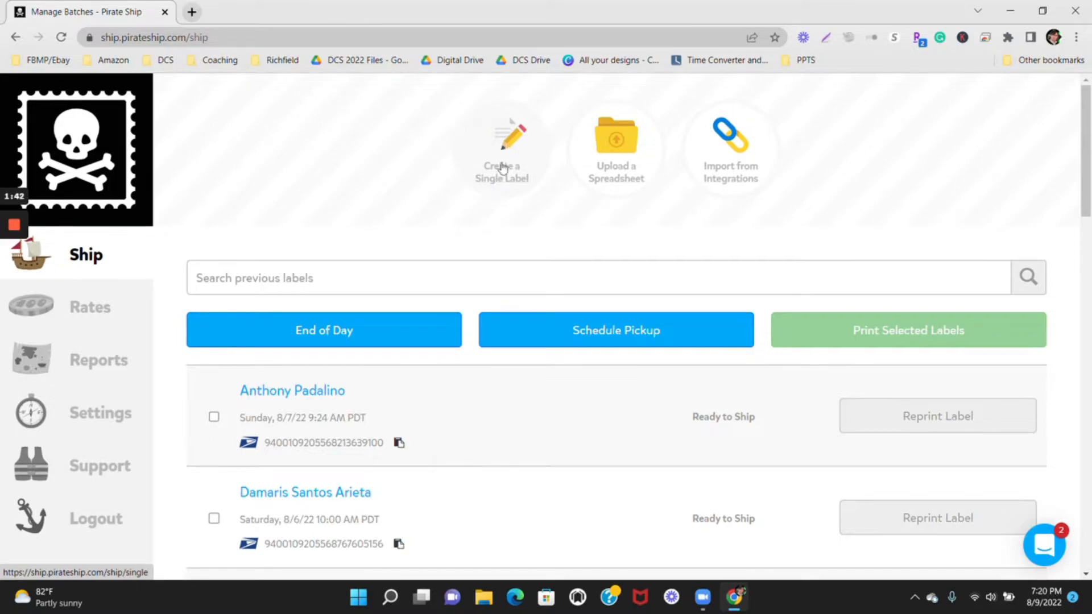
Start creating a single shipping label.
click(516, 138)
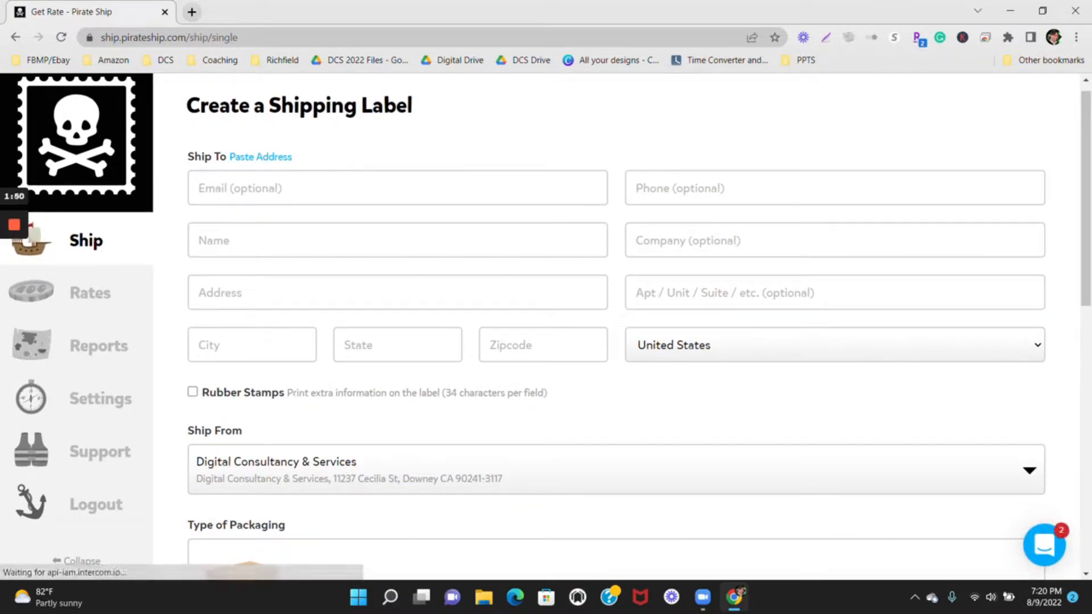
scroll(546, 327, down, 1)
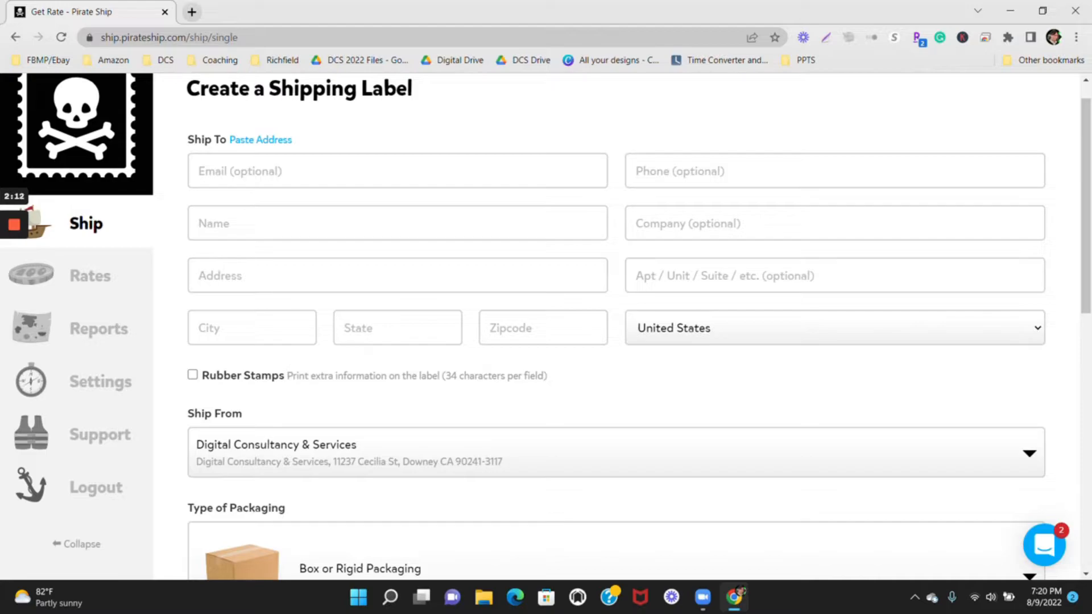
scroll(546, 324, up, 1)
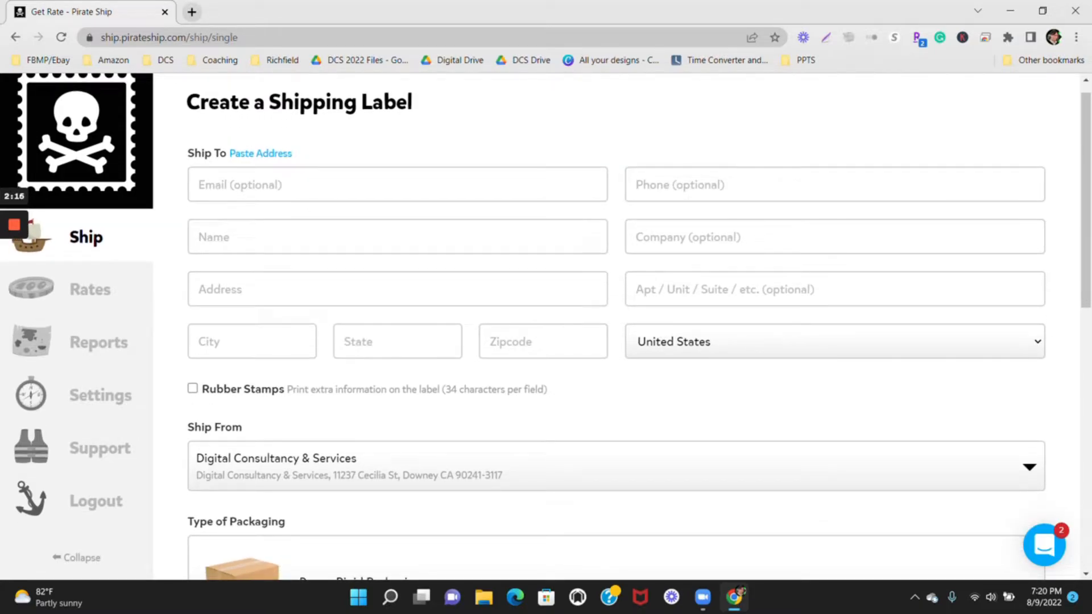
Enter the recipient's full name in the Ship To details.
click(307, 237)
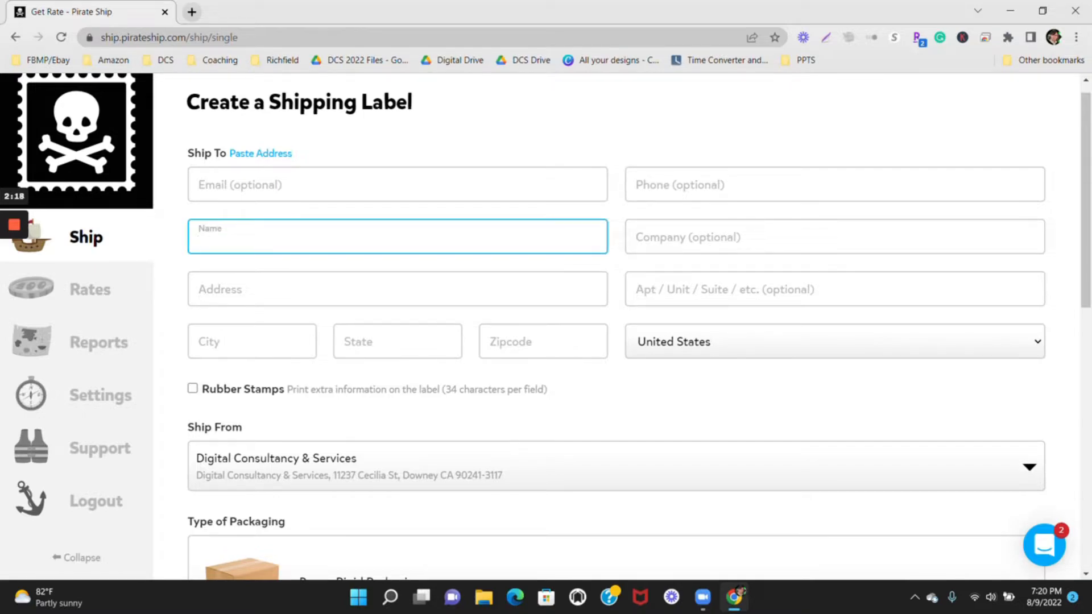
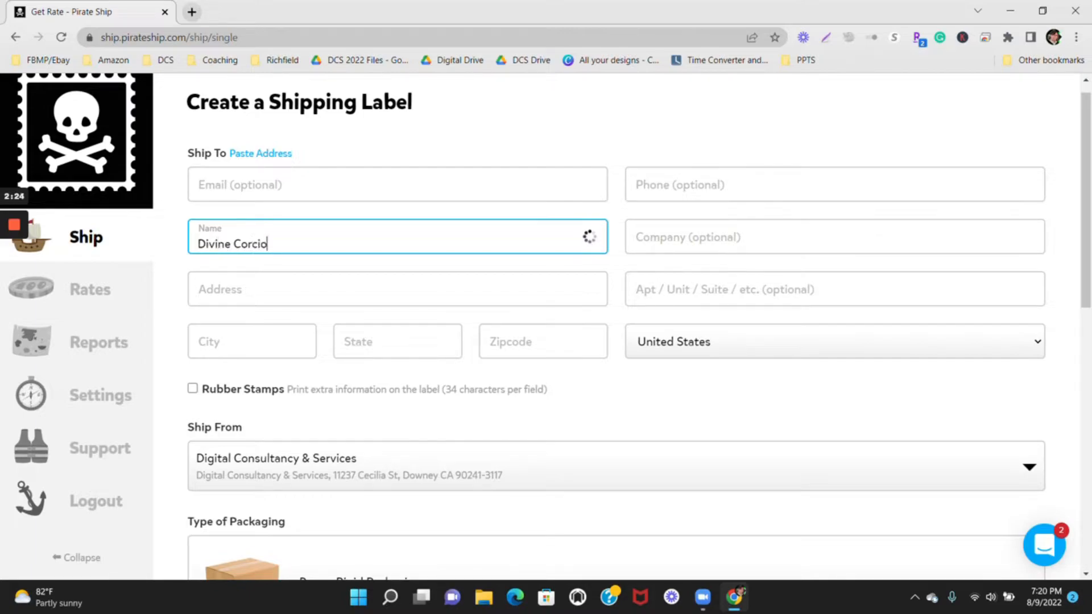
key(Tab)
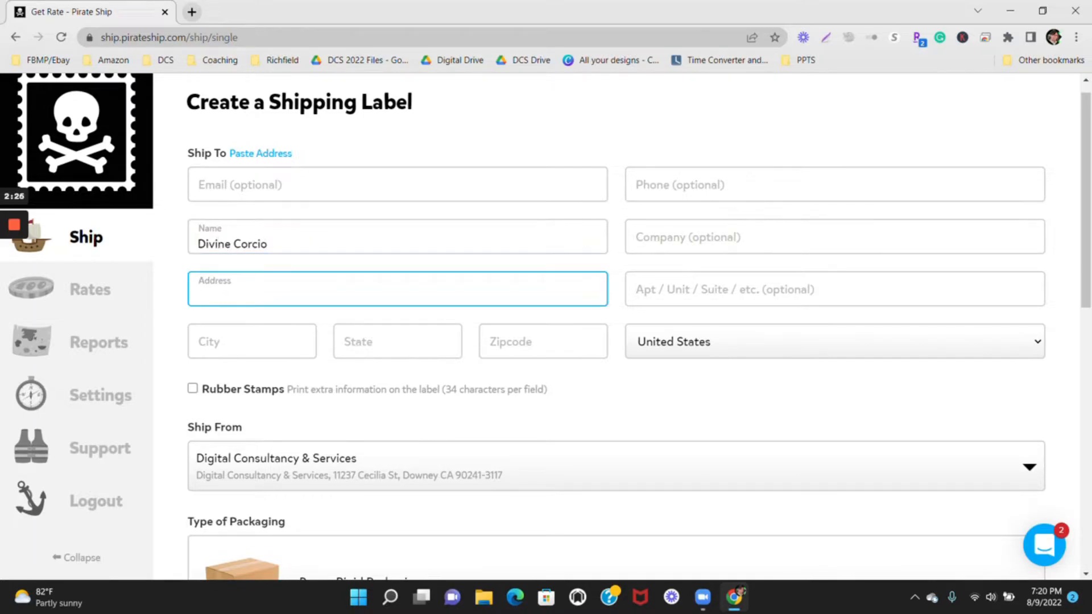
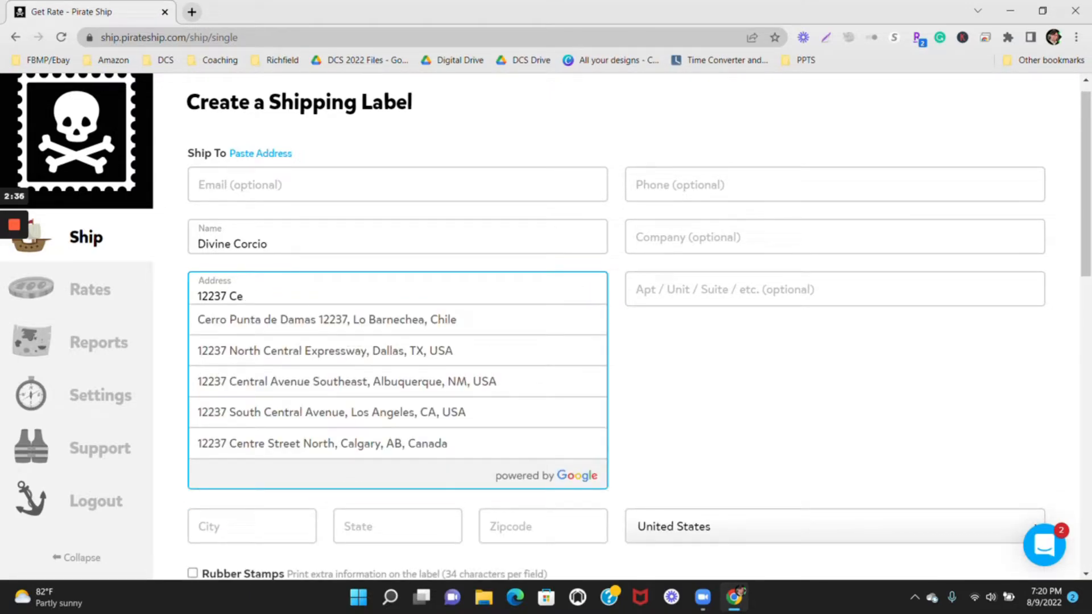
Enter the house number and the first letters of the street name in the recipient's address.
key(Down)
key(Return)
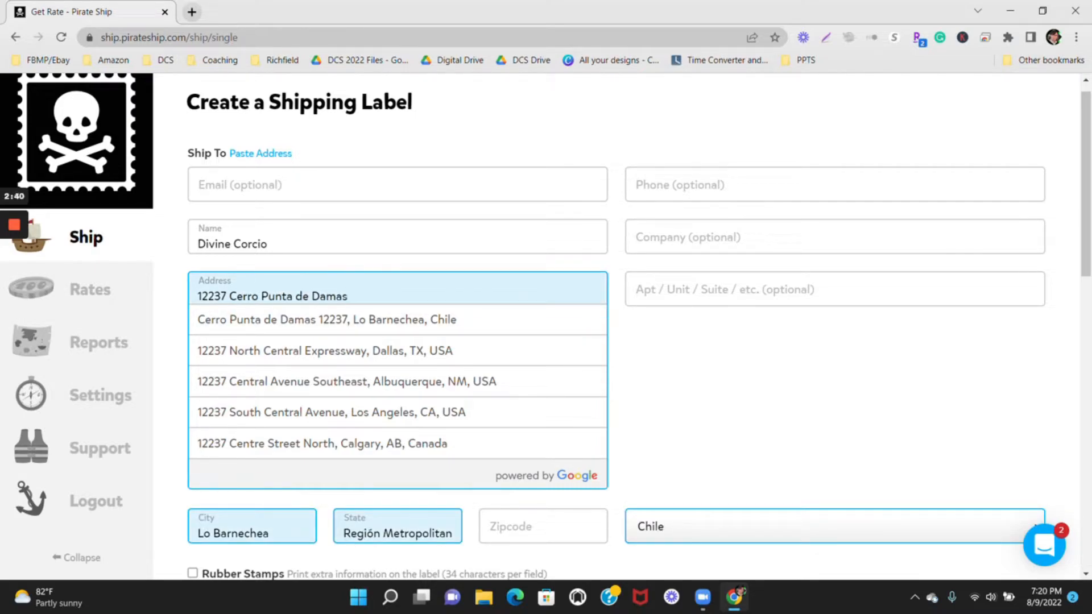
key(BackSpace)
key(BackSpace)
key(BackSpace)
key(BackSpace)
key(BackSpace)
key(BackSpace)
key(BackSpace)
key(BackSpace)
key(BackSpace)
key(BackSpace)
key(BackSpace)
key(BackSpace)
key(BackSpace)
key(BackSpace)
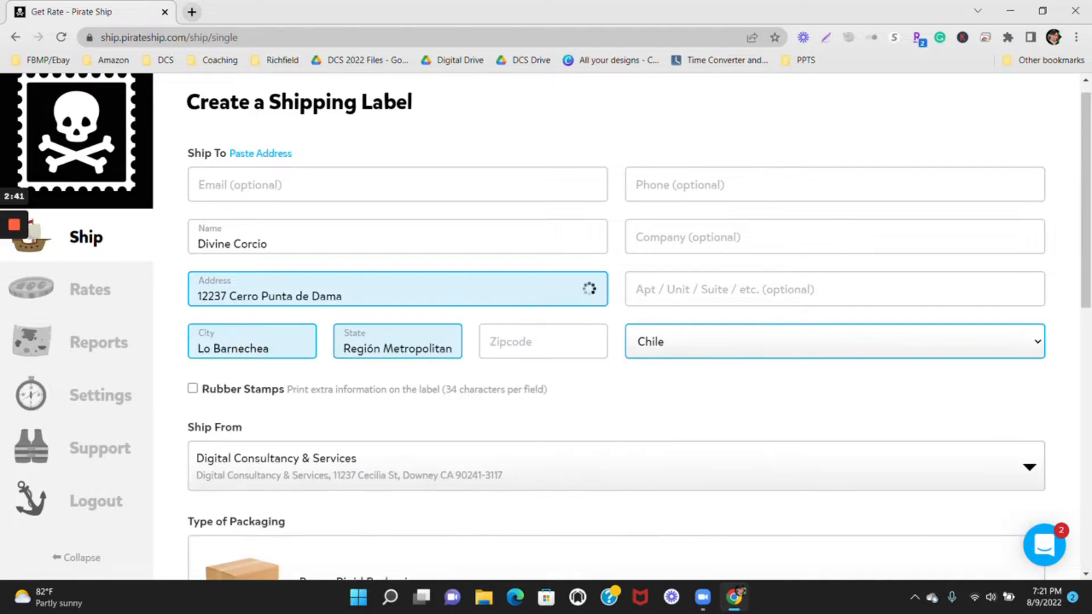
key(BackSpace)
key(BackSpace)
key(BackSpace)
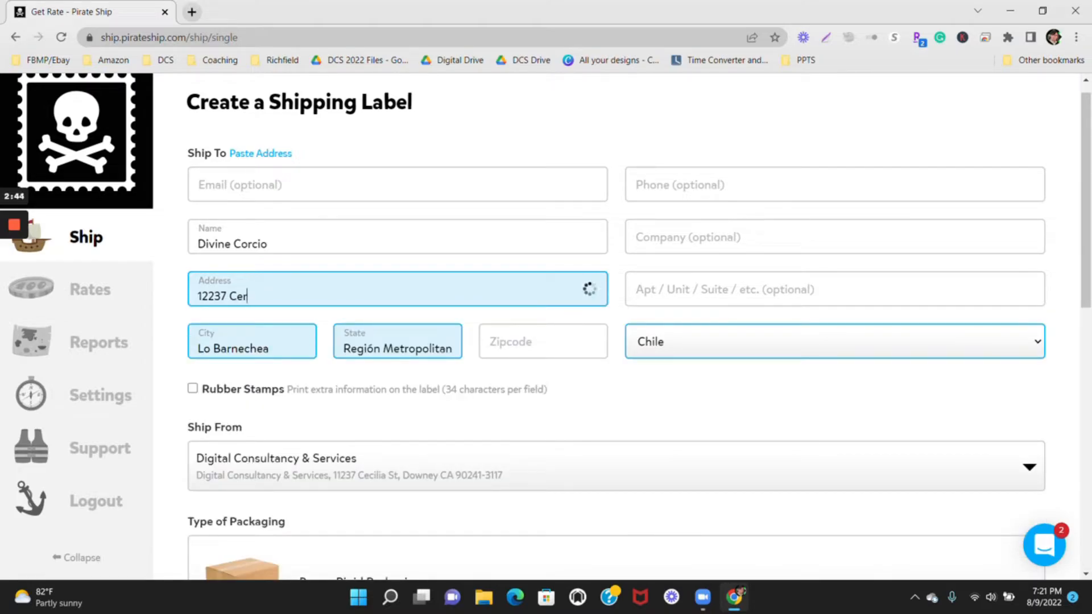
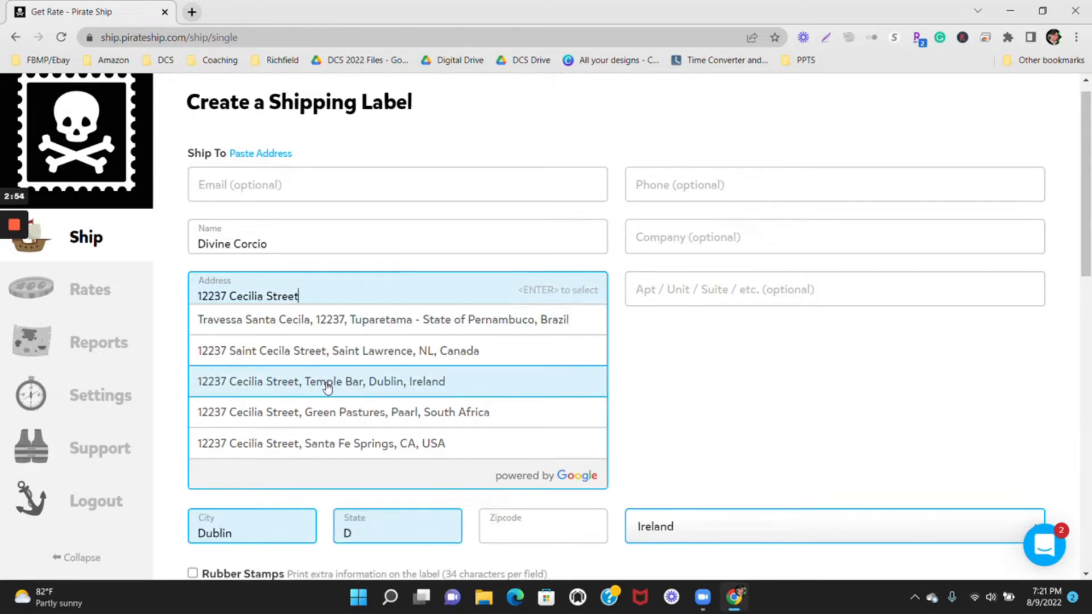
Complete the recipient's street name and fill in the full address from the matching United States suggestion.
click(336, 444)
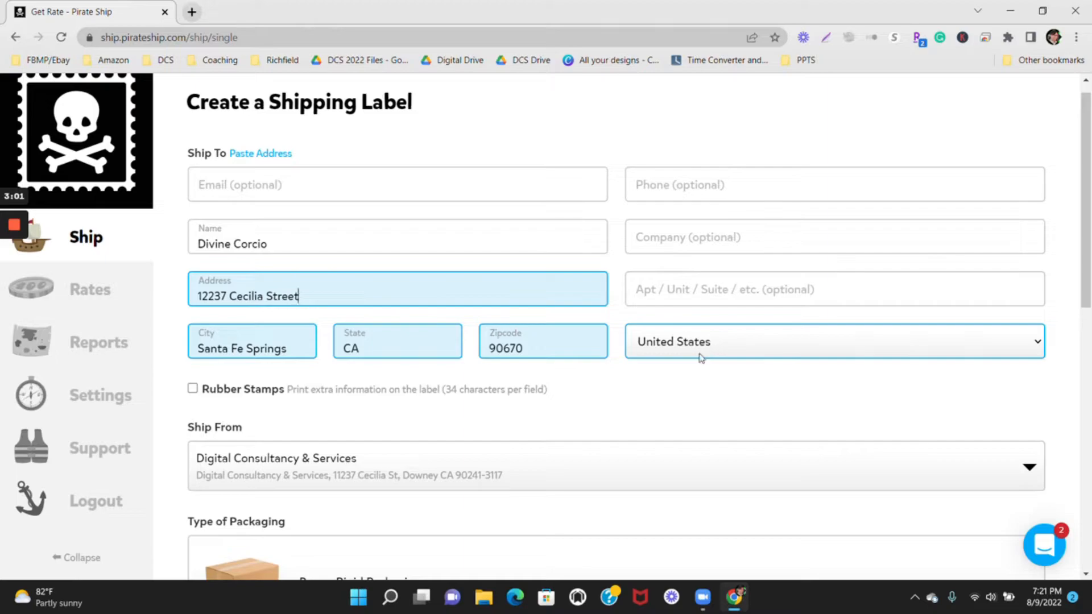
Review the available packaging types and choose Box or Rigid Packaging for the parcel.
scroll(528, 422, down, 2)
scroll(527, 422, down, 1)
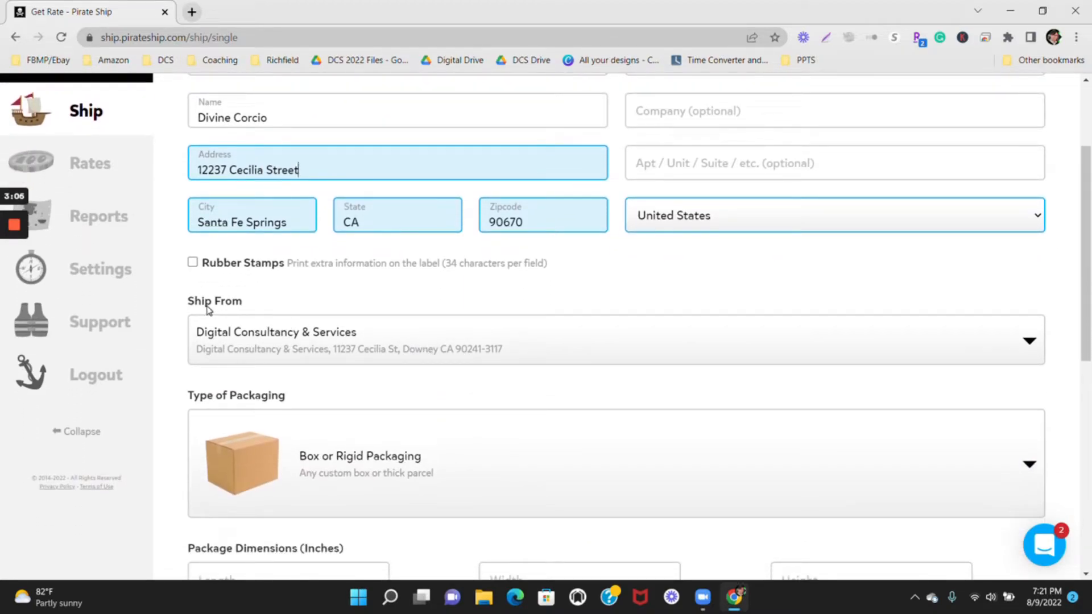
scroll(439, 361, up, 1)
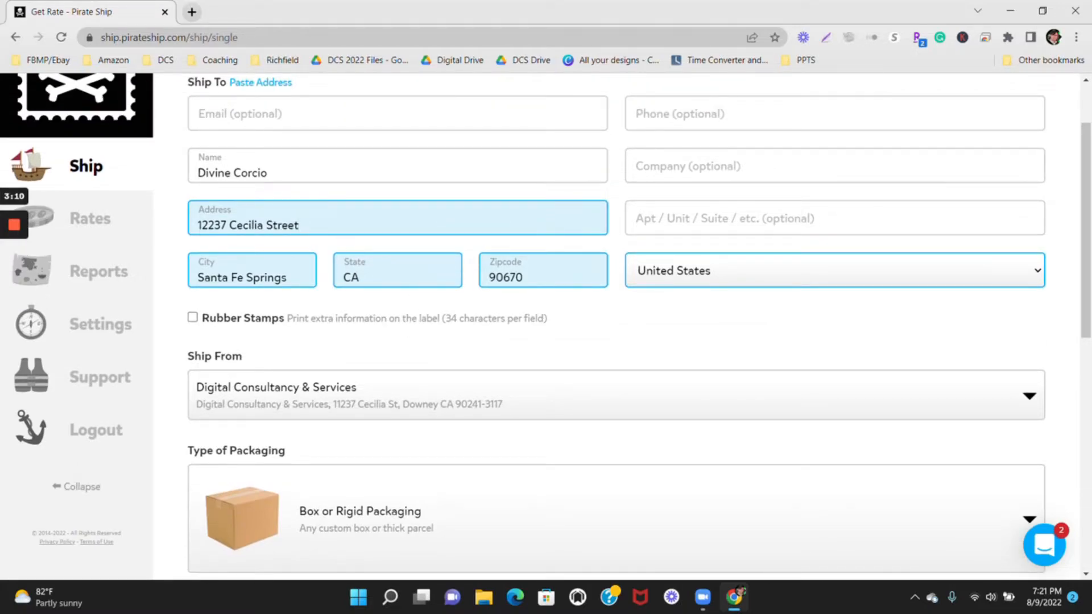
scroll(419, 347, down, 1)
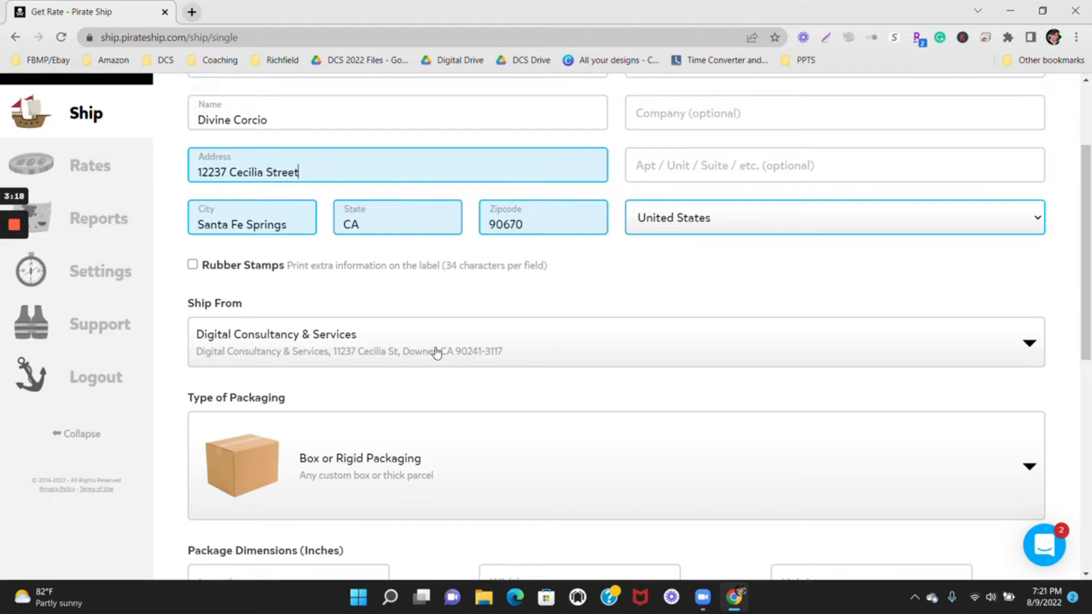
scroll(436, 353, down, 3)
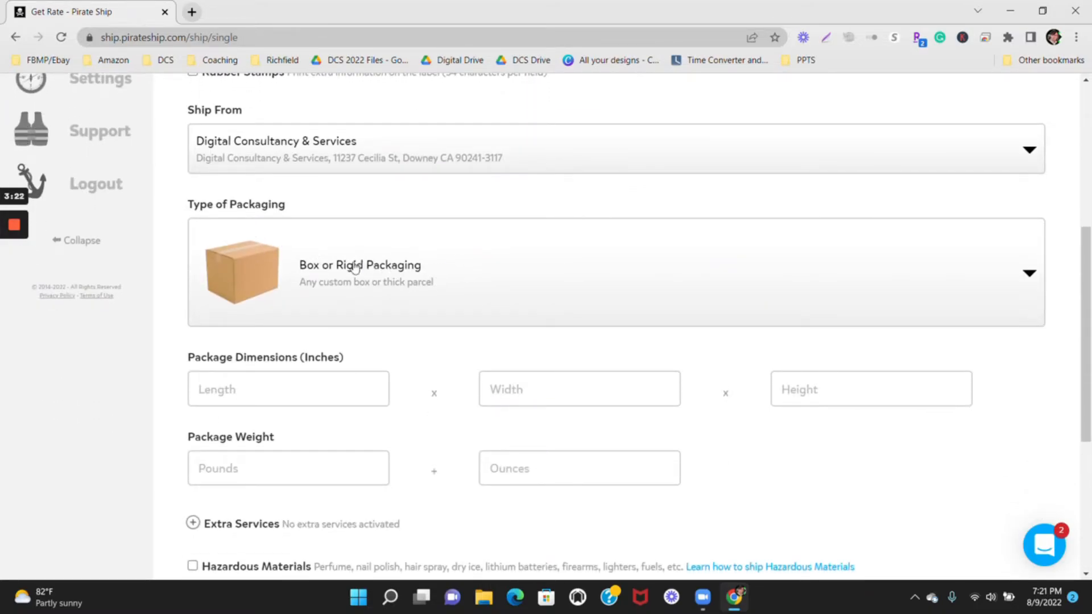
click(423, 281)
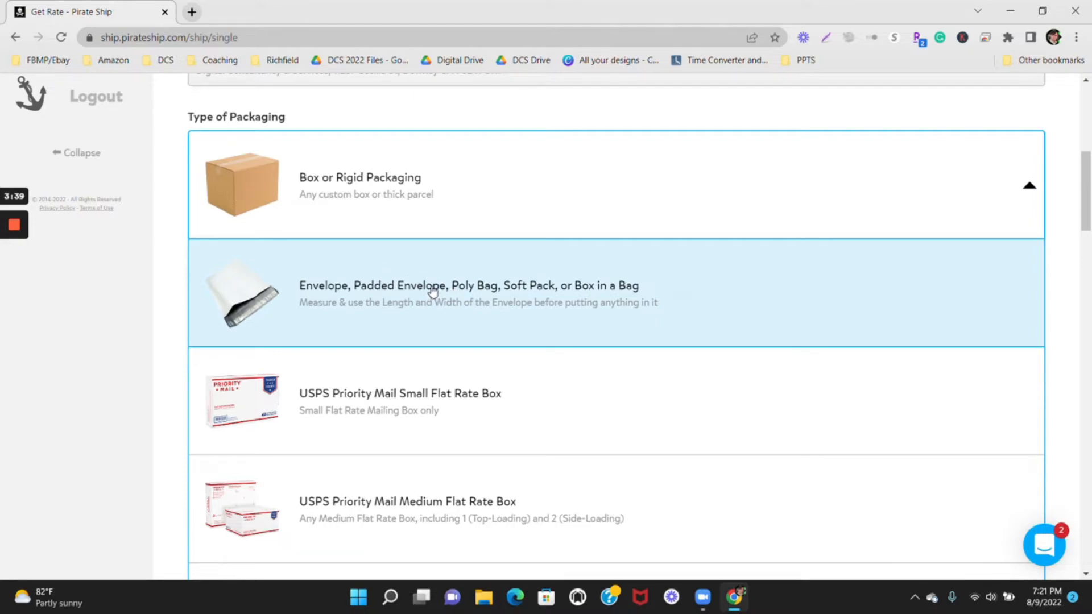
scroll(432, 292, down, 3)
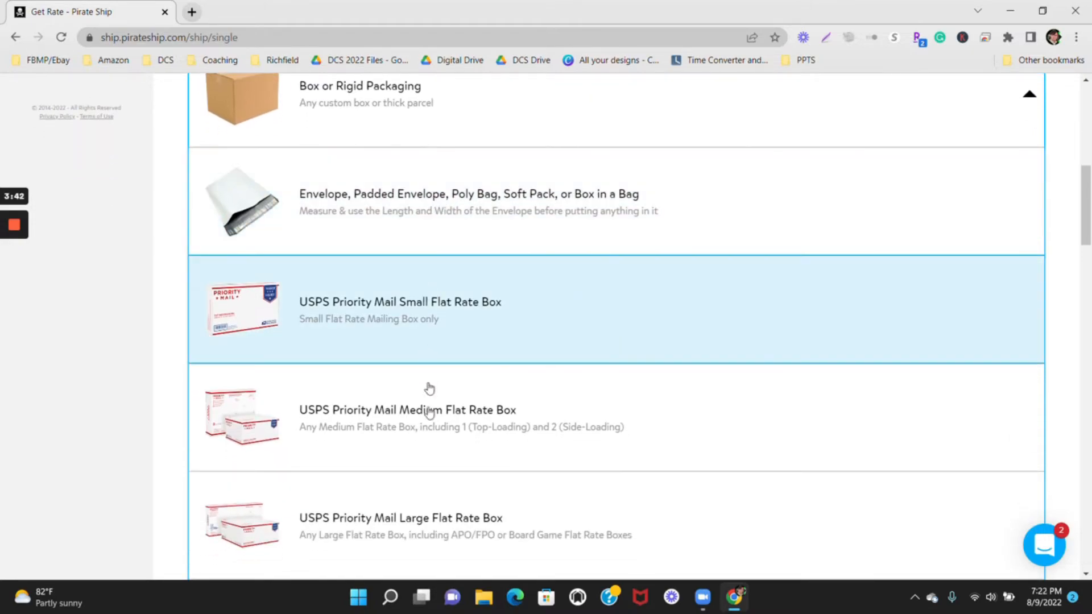
scroll(429, 435, down, 5)
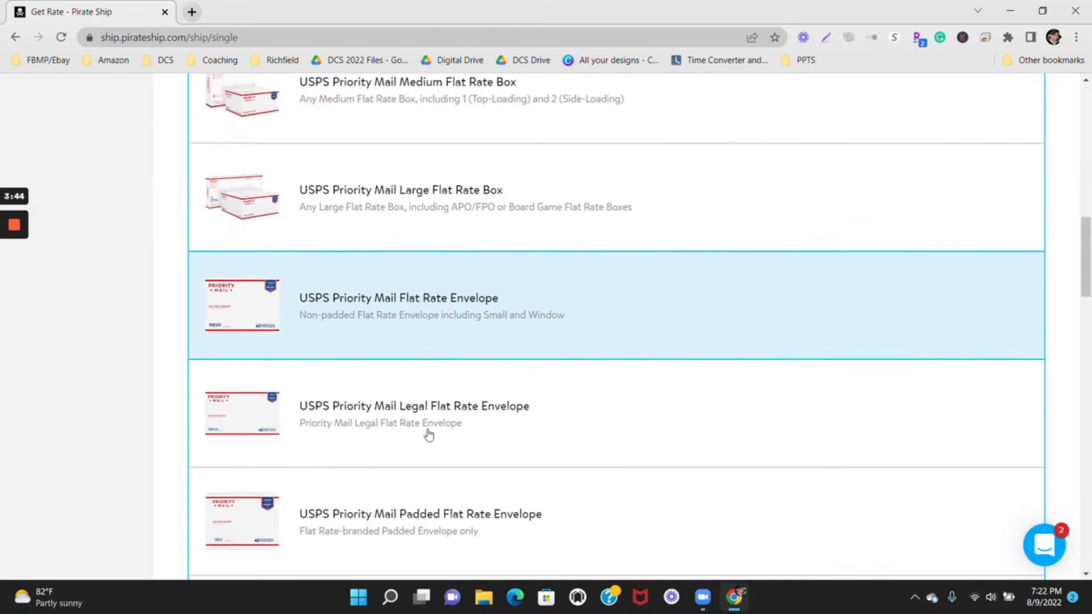
scroll(429, 436, up, 6)
scroll(429, 435, up, 3)
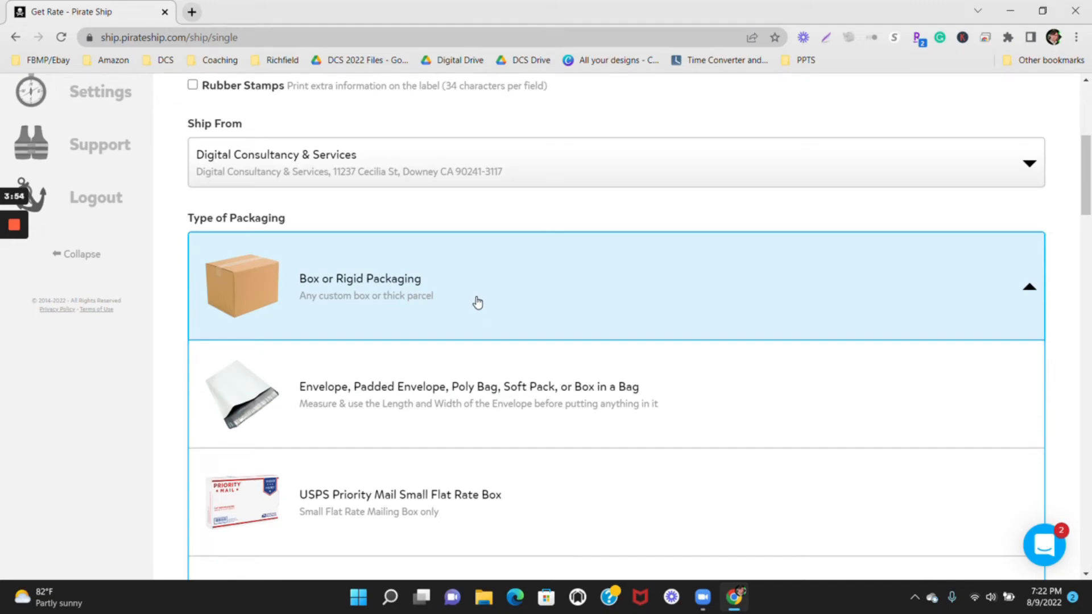
click(477, 302)
Set the package dimensions to 10 inches long, 6 inches wide and 5 inches high.
scroll(475, 302, down, 2)
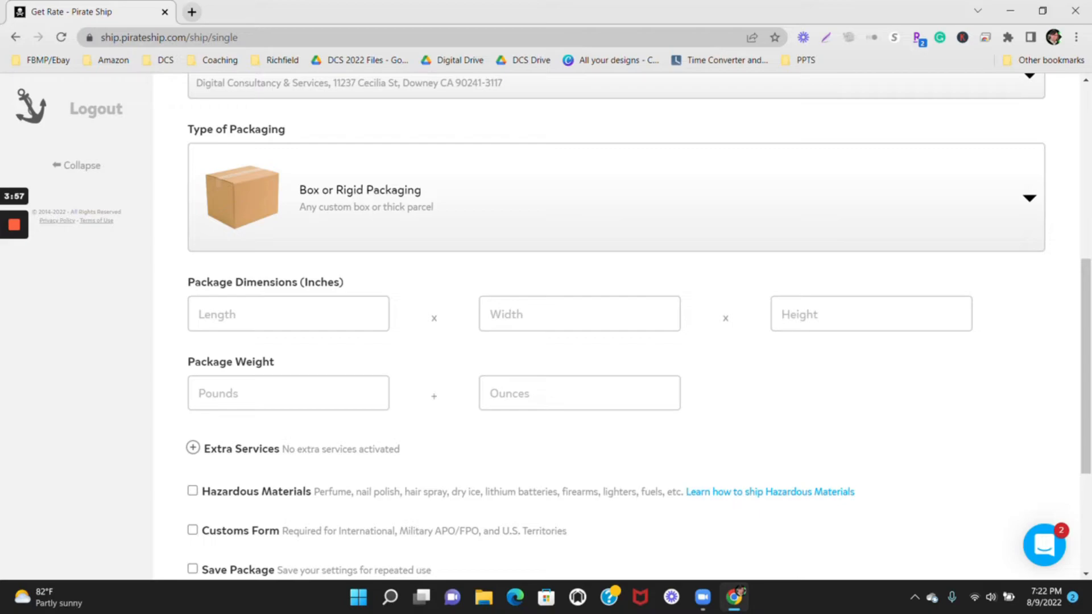
scroll(547, 326, down, 1)
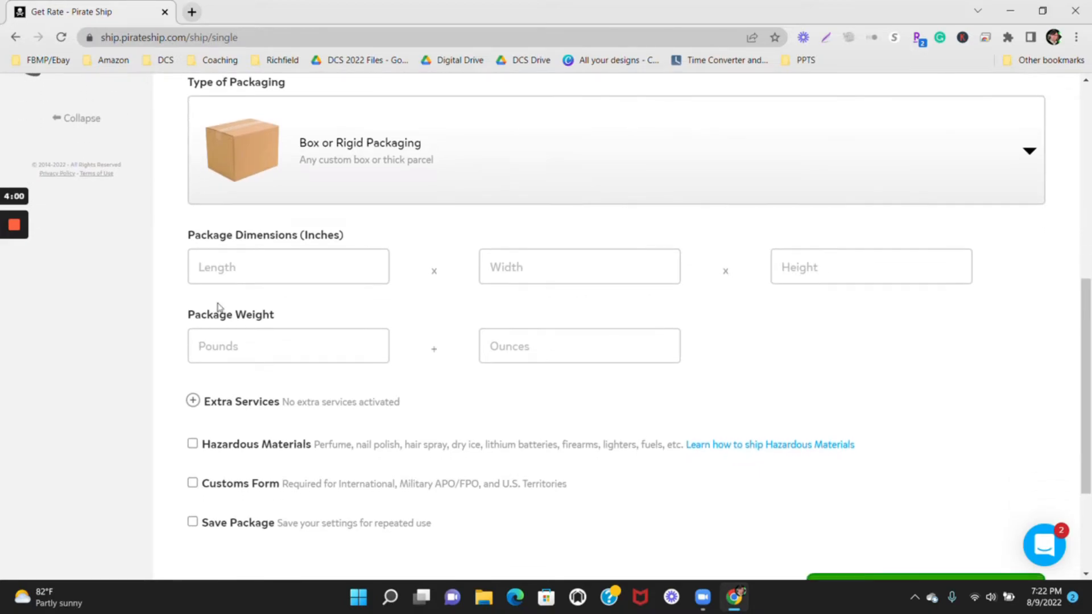
click(289, 272)
text(10)
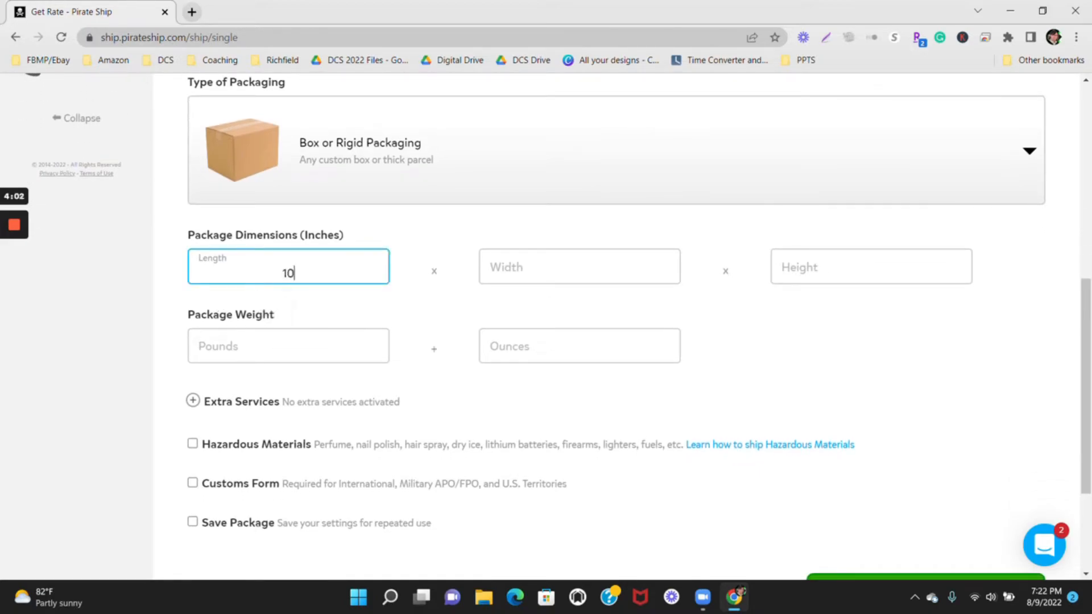
click(482, 280)
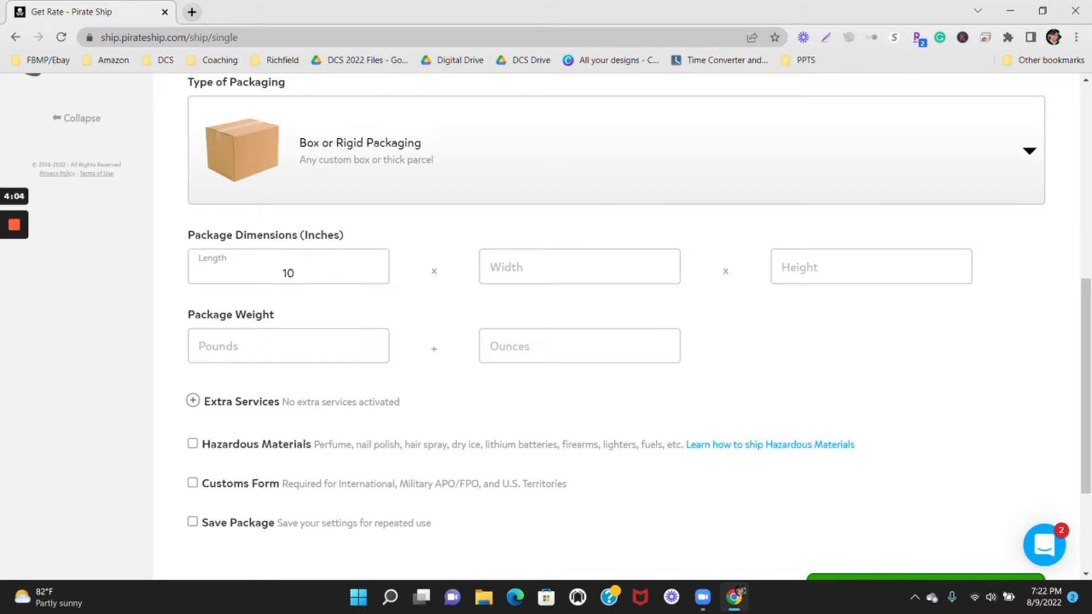
text(6)
key(Tab)
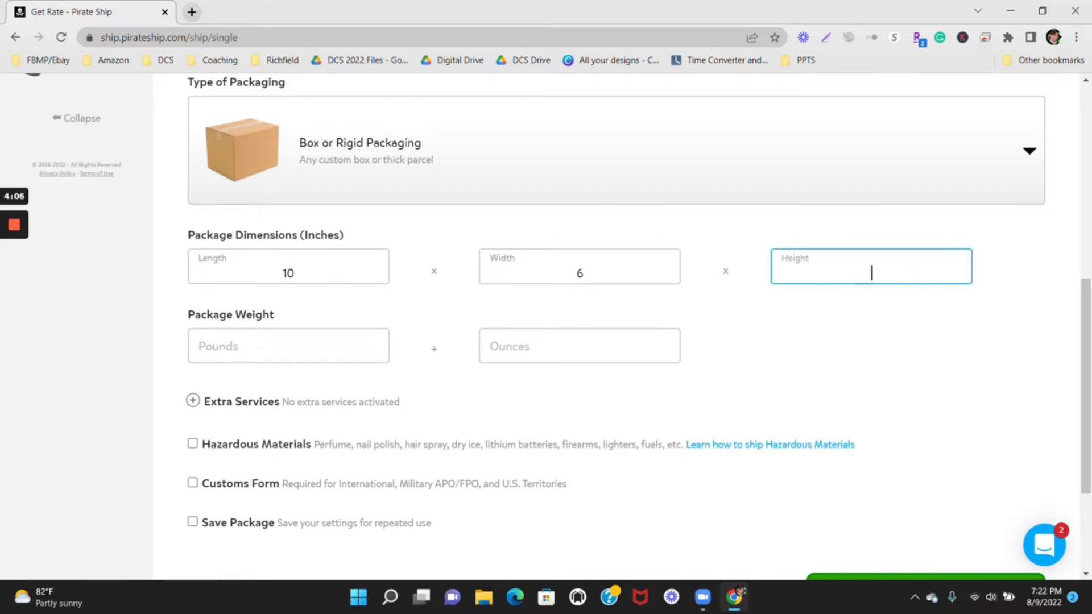
text(5)
Set the package weight to 15 ounces, leaving the pounds empty.
click(546, 347)
text(1)
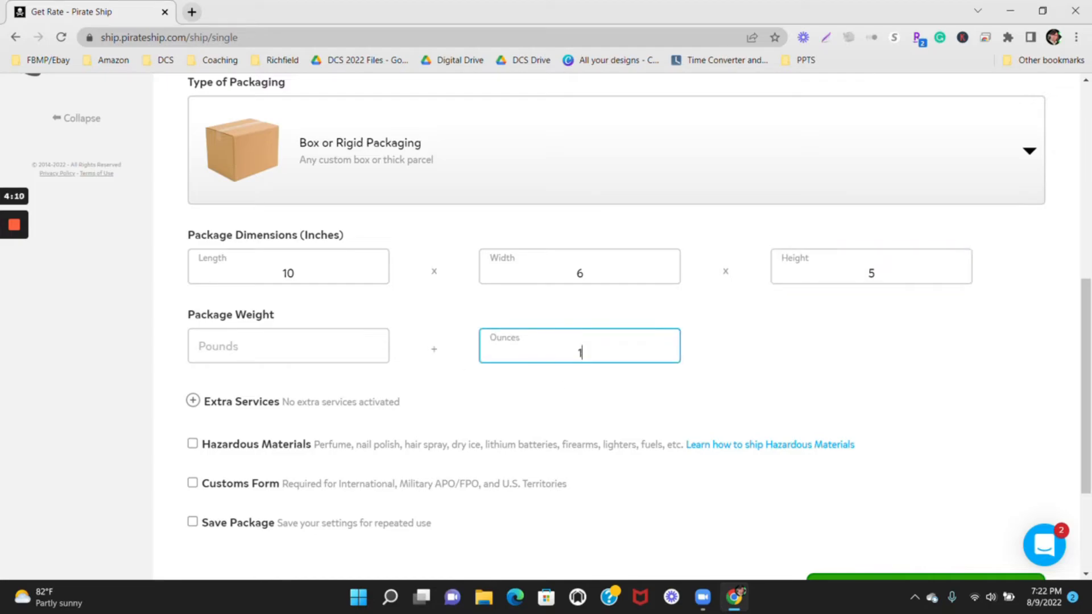
text(5)
click(518, 413)
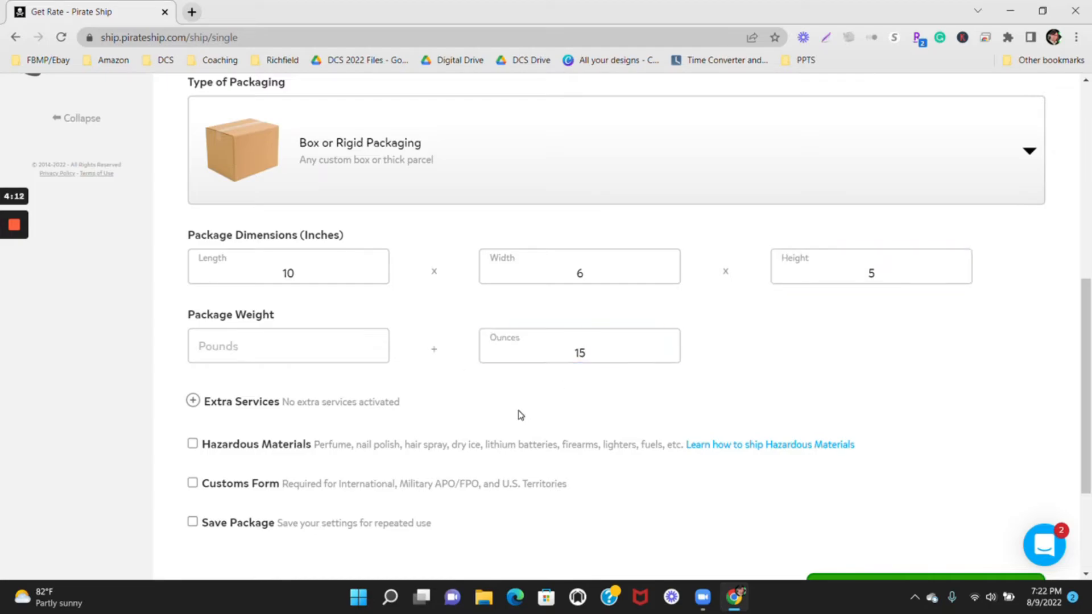
scroll(517, 412, down, 1)
scroll(517, 411, down, 2)
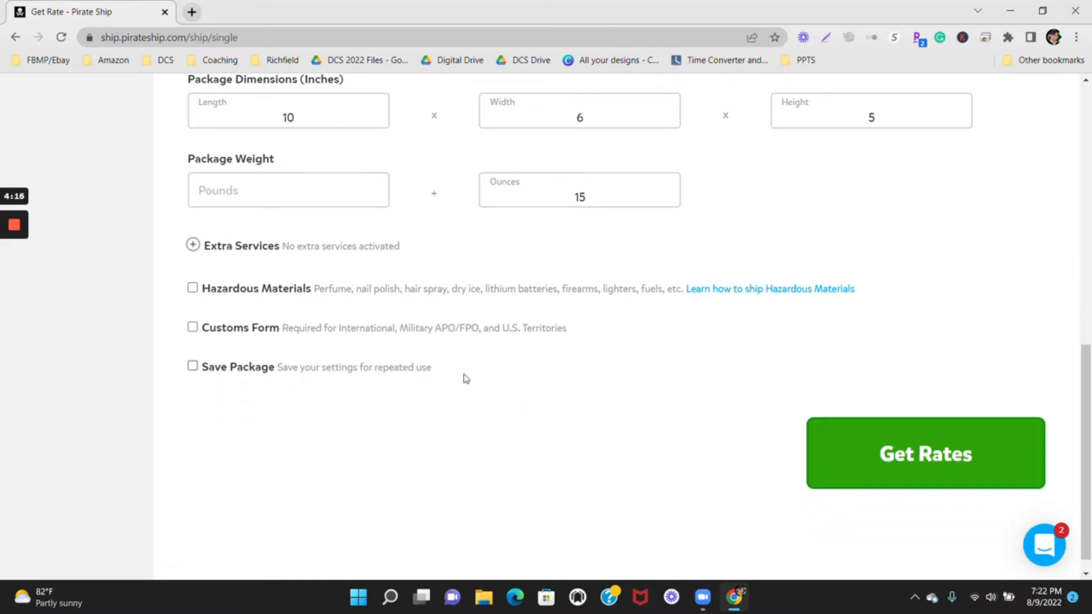
scroll(493, 383, up, 1)
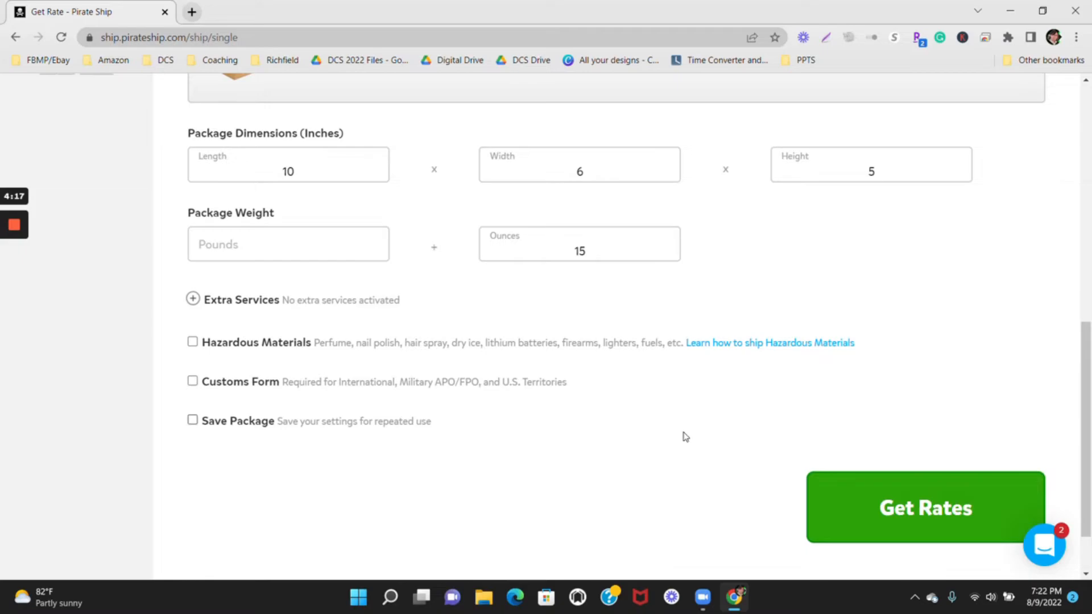
scroll(670, 416, up, 1)
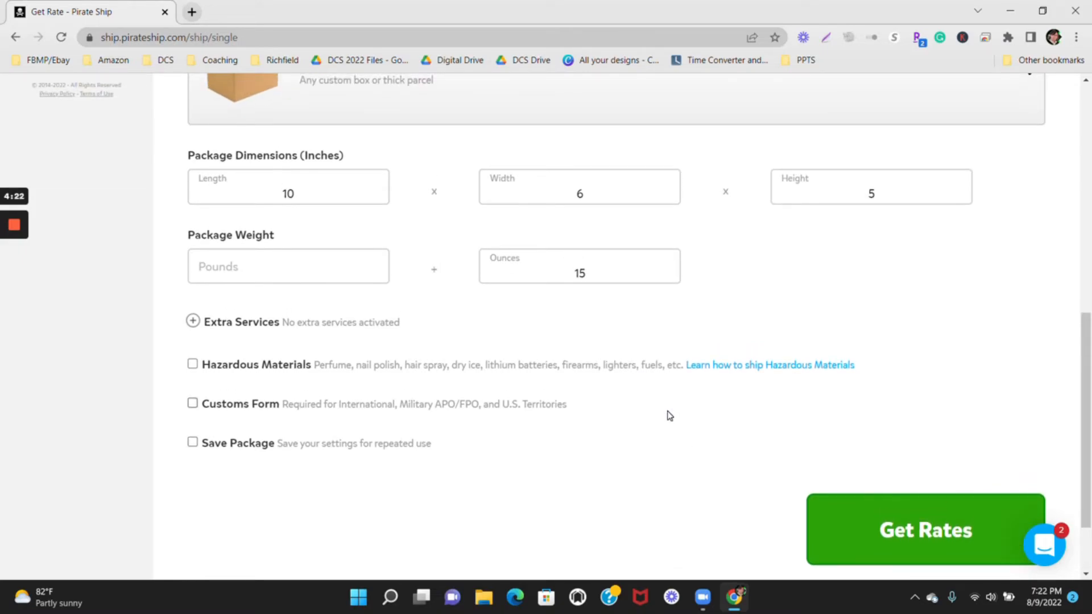
Get the shipping rates for the package and review the cheapest service's delivery estimate and price.
scroll(669, 416, down, 2)
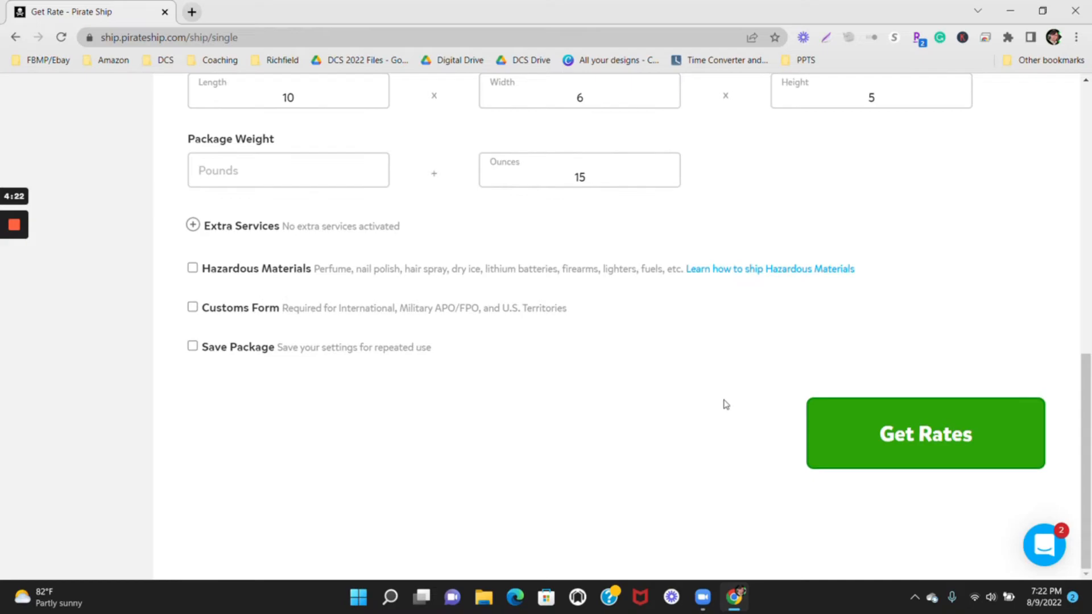
click(904, 440)
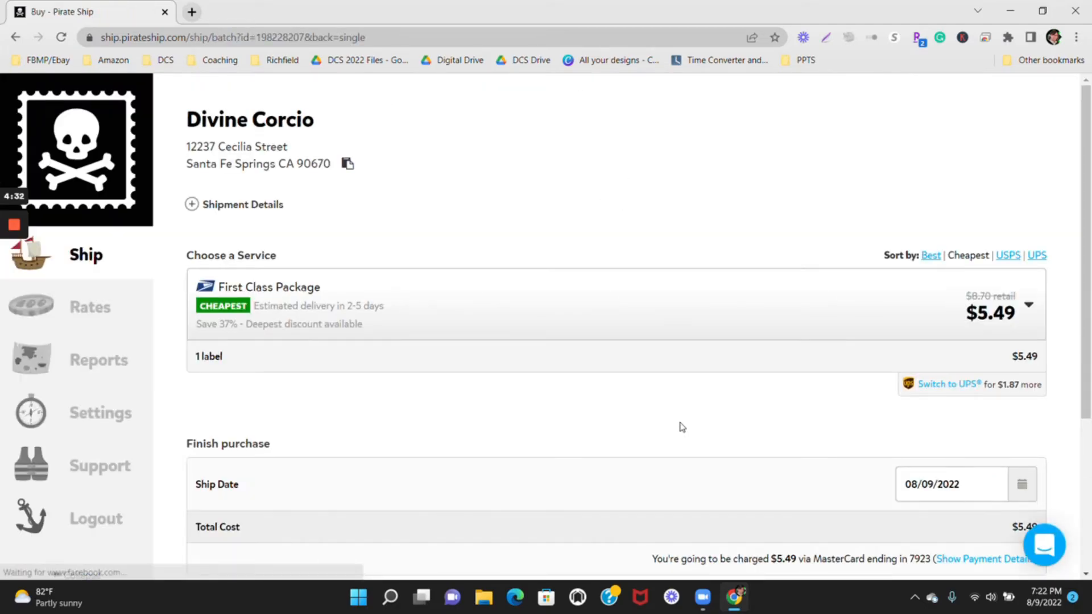
scroll(682, 427, down, 1)
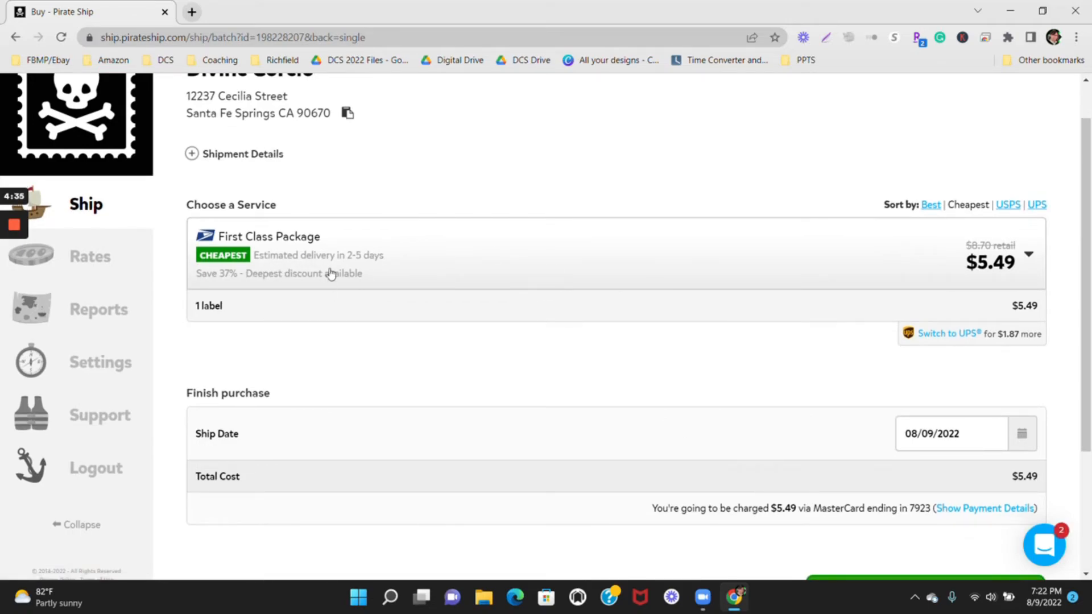
scroll(619, 324, down, 1)
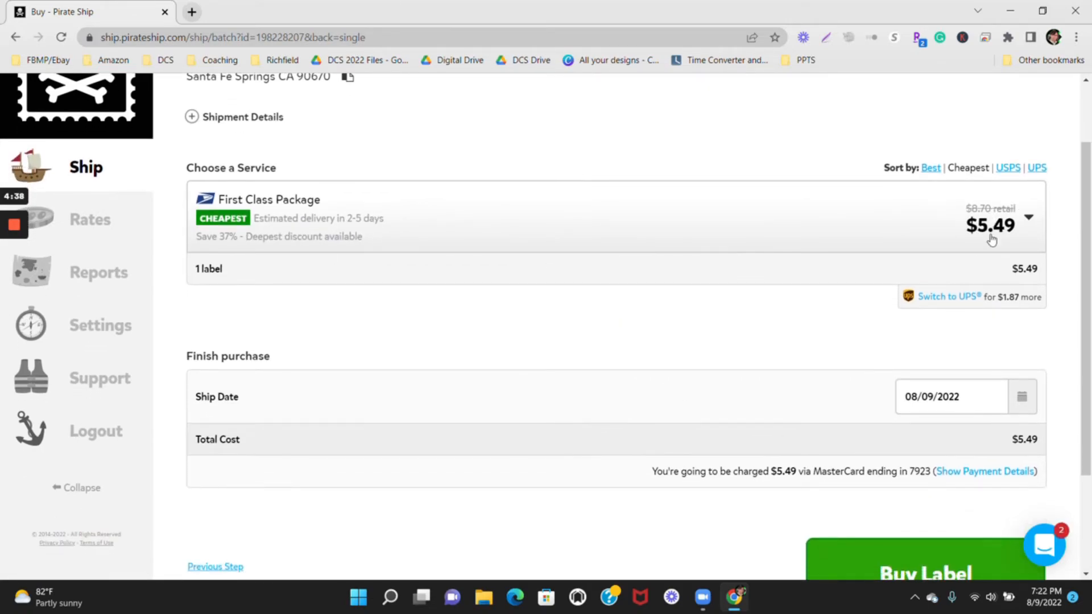
scroll(719, 346, down, 3)
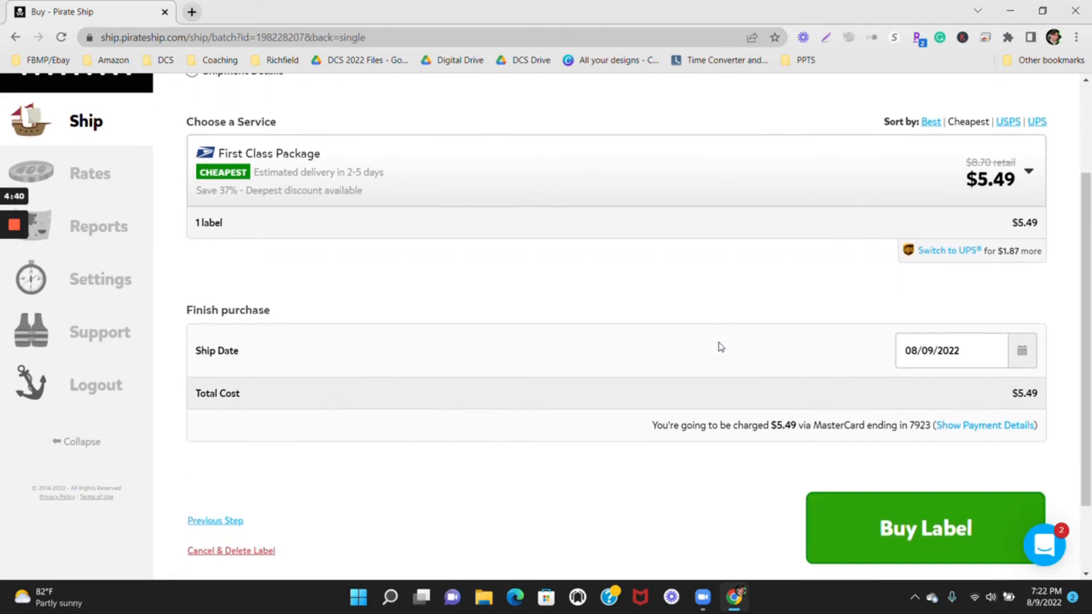
Check which ship dates the August 2022 calendar offers, then close it keeping 08/09/2022.
click(933, 294)
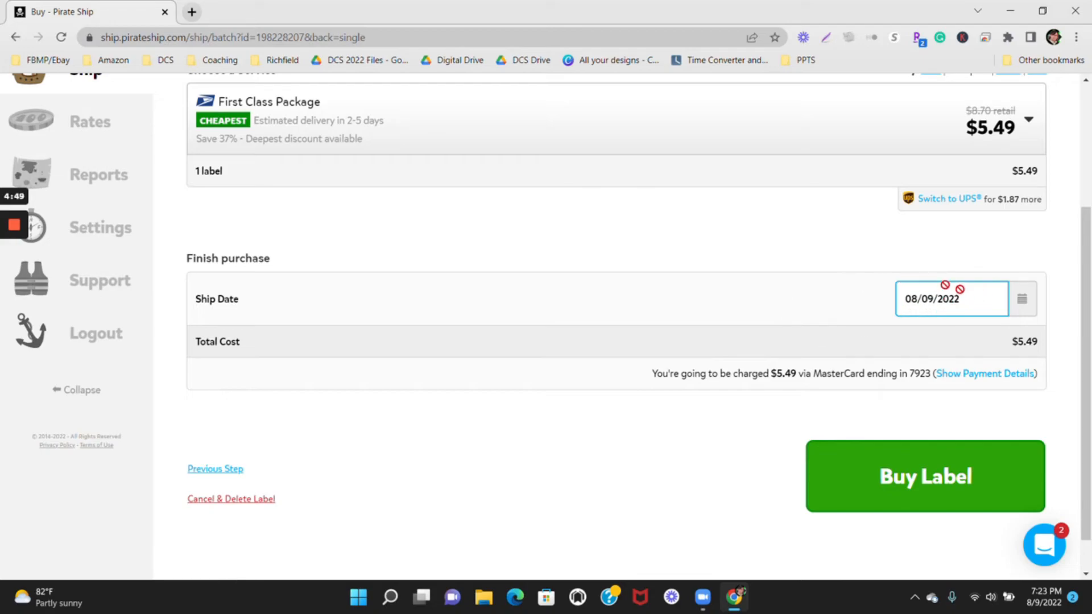
click(1024, 304)
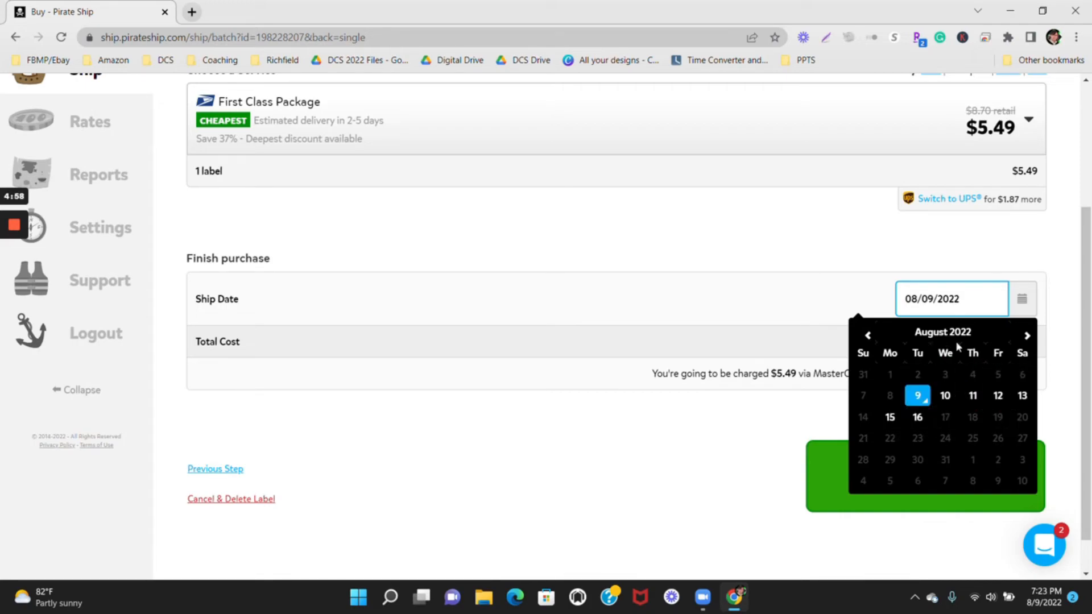
click(841, 283)
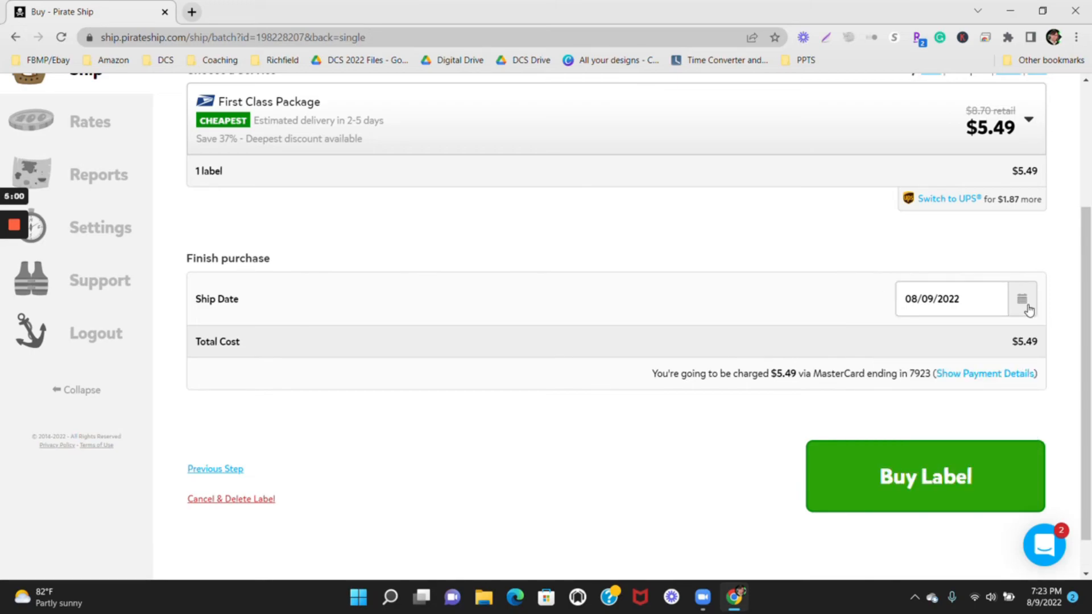
Review the label order before purchase, including the recipient details, chosen service, ship date, total cost and payment line.
scroll(1027, 310, down, 1)
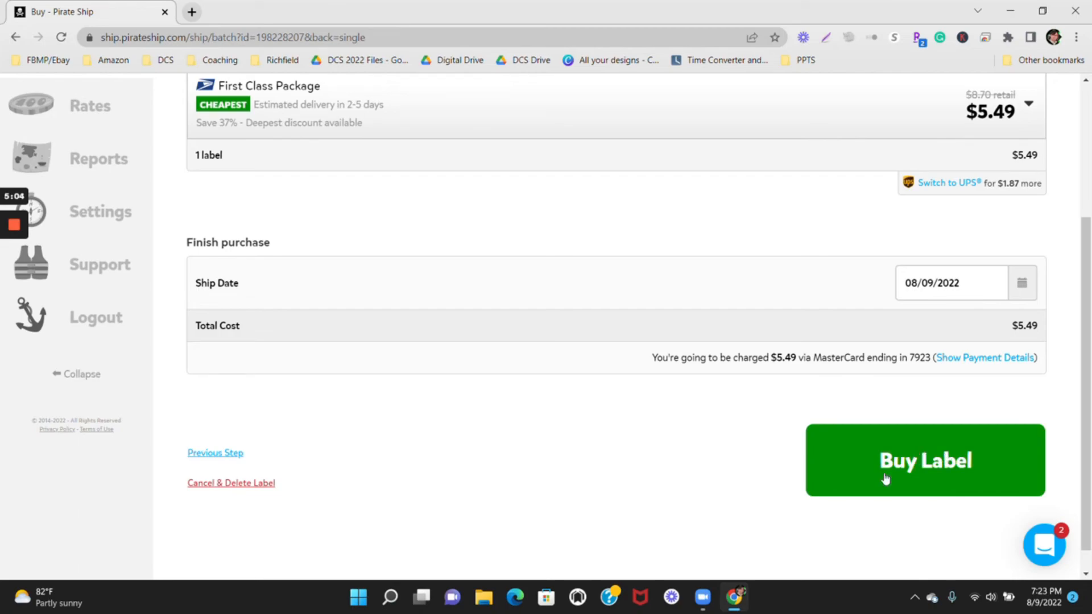
scroll(638, 516, up, 2)
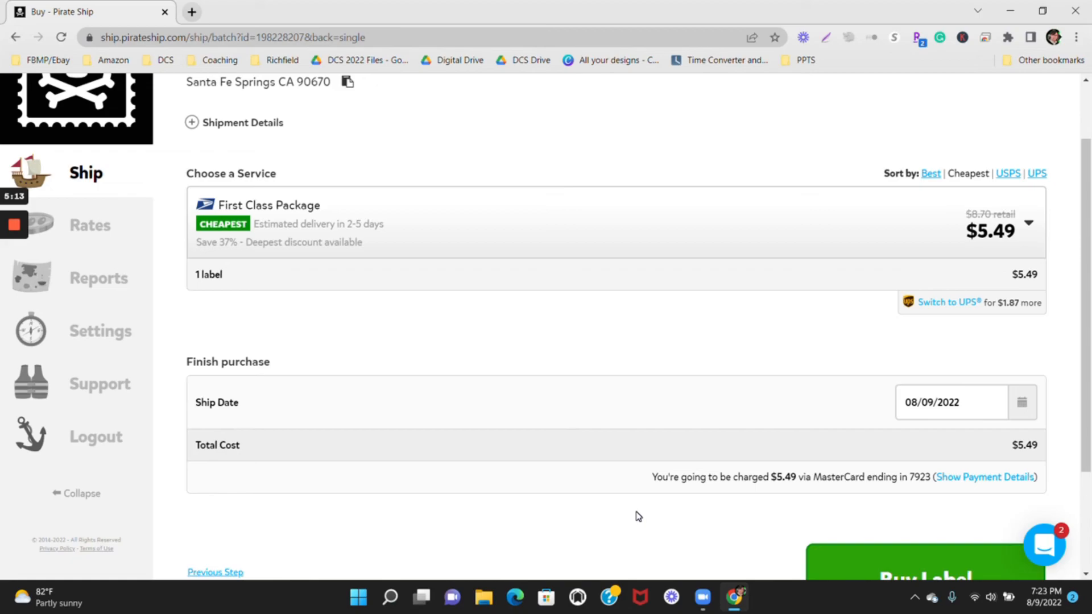
scroll(638, 516, down, 2)
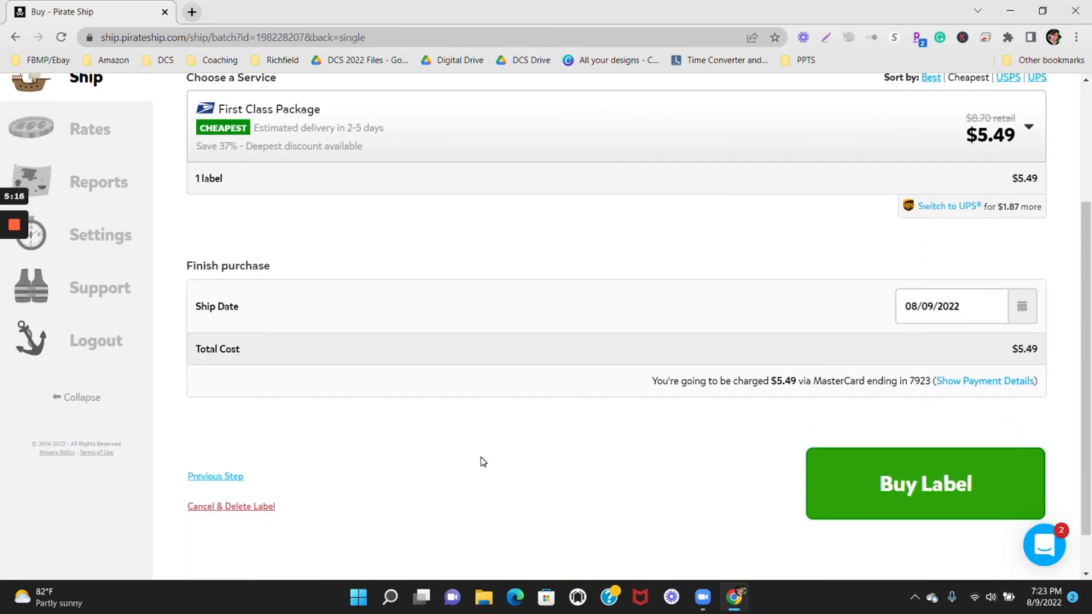
scroll(483, 461, up, 1)
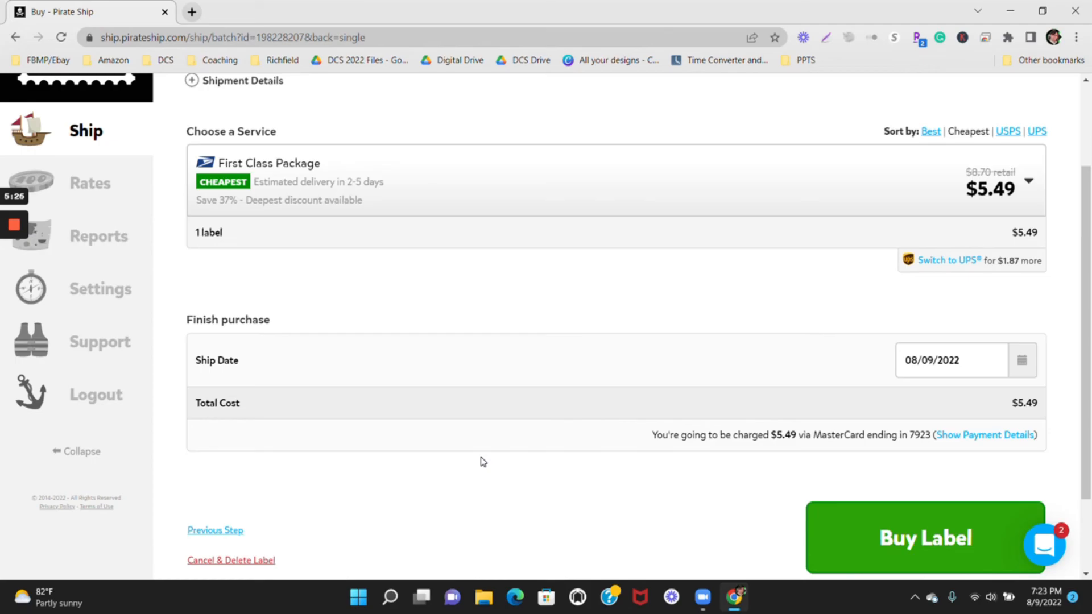
scroll(483, 462, up, 3)
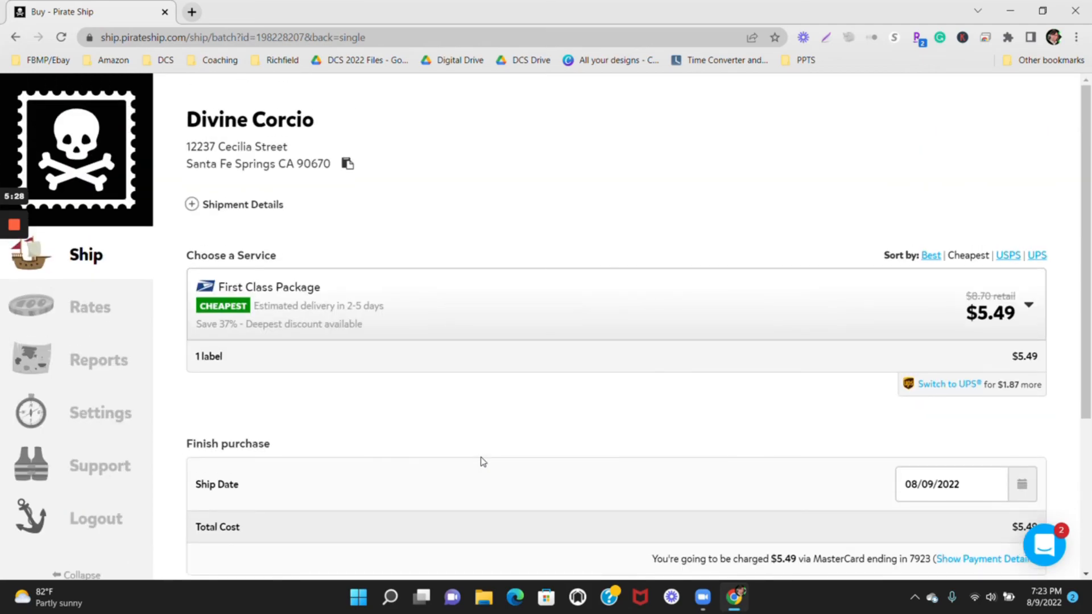